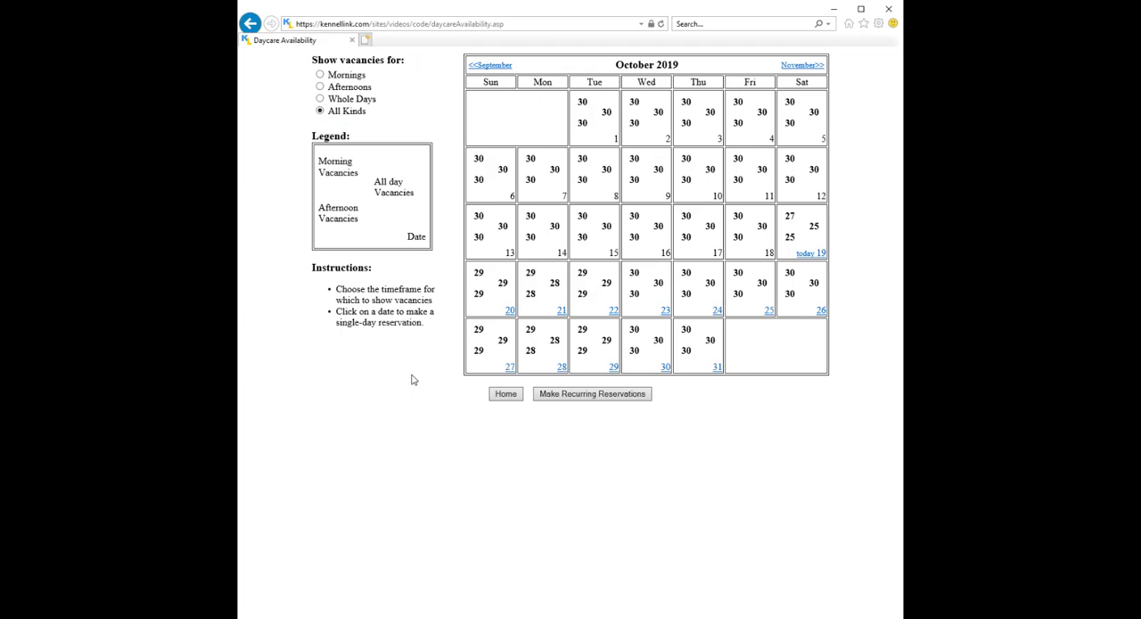
View the October 2019 daycare vacancies for afternoons and for whole days, then show all kinds again.
click(320, 87)
click(320, 99)
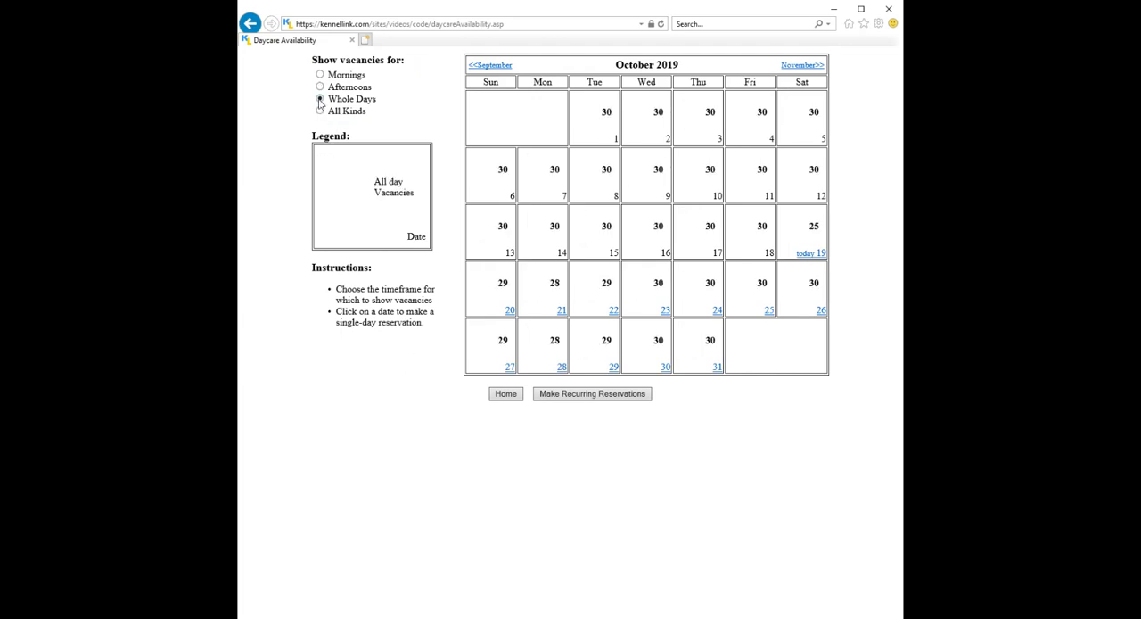
click(320, 111)
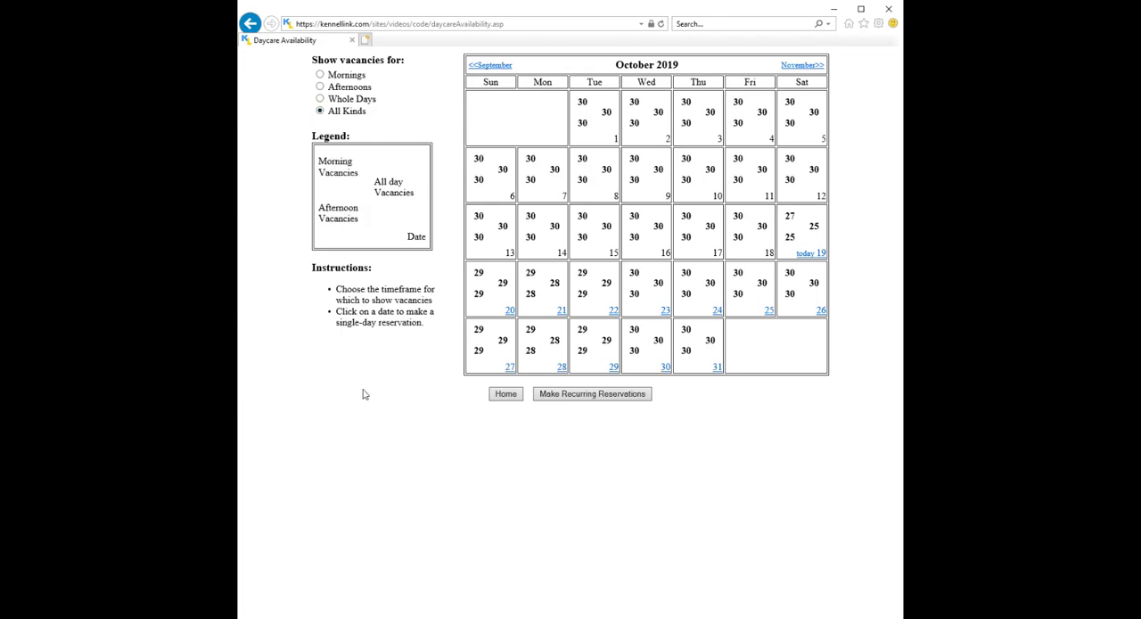
Start a daycare reservation for October 19 and find the owner of Charlie, Diamond and Flicker by the first letters of the last name.
click(817, 257)
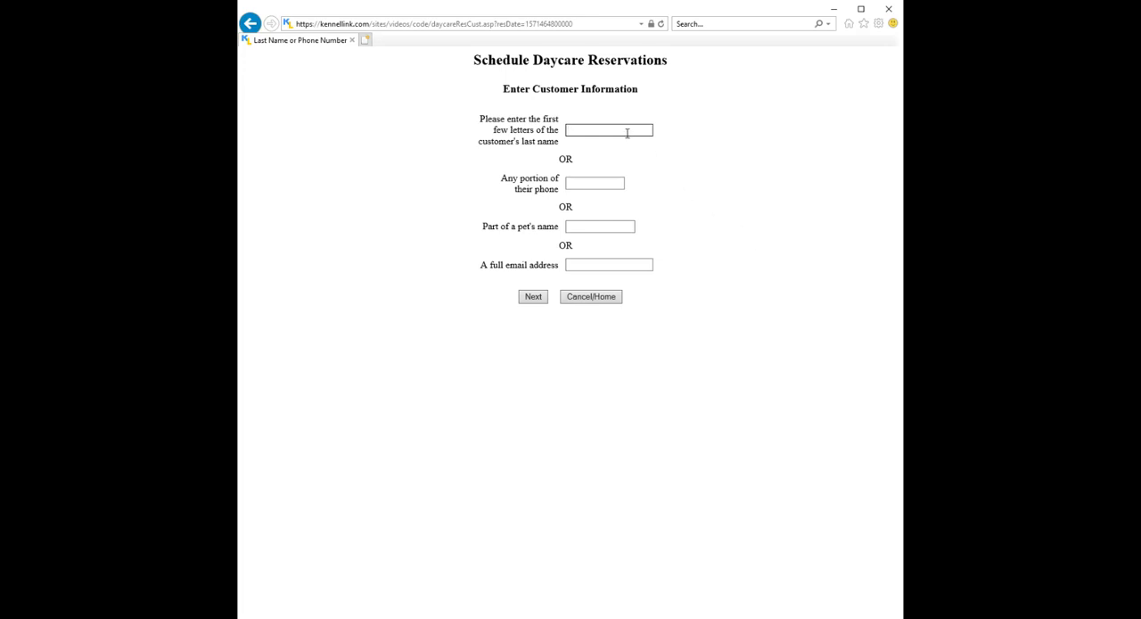
text(John)
click(534, 296)
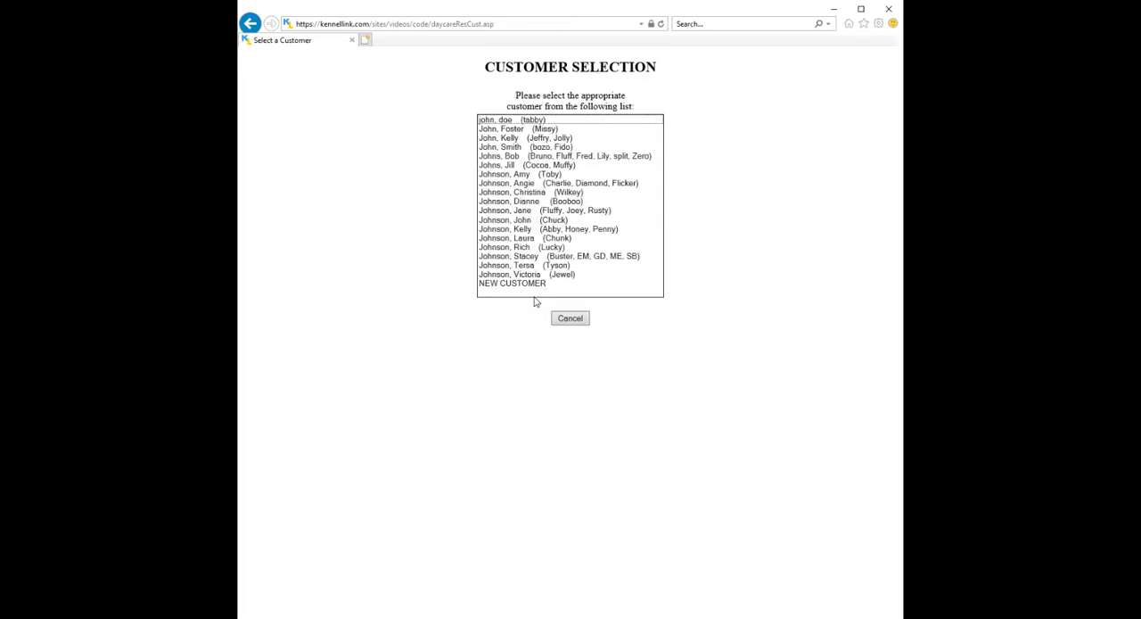
click(552, 186)
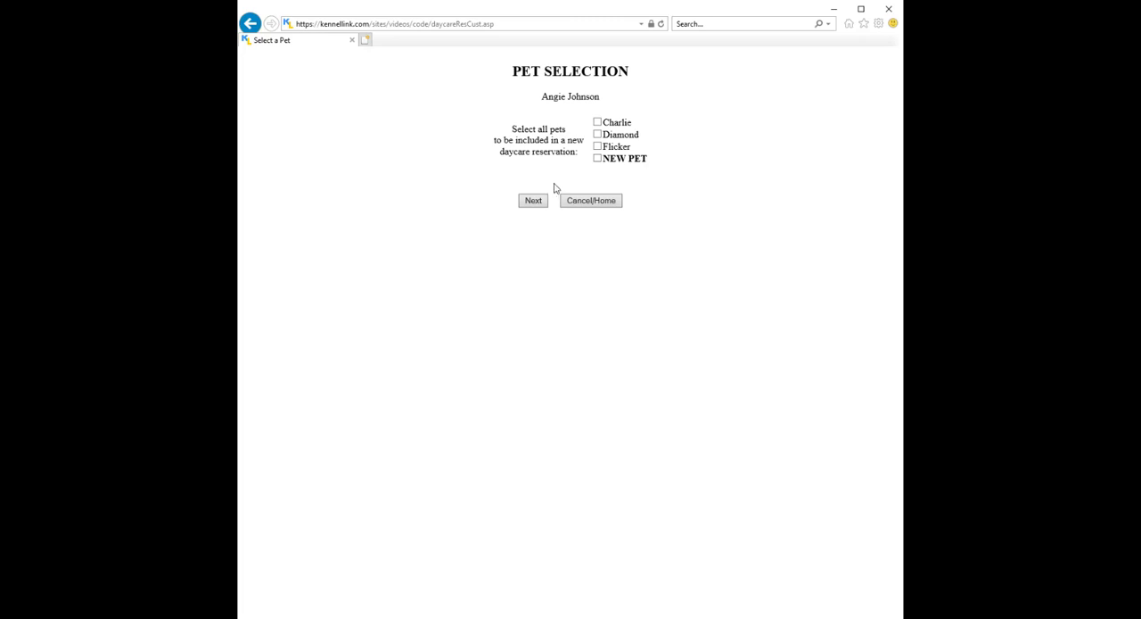
Include only the pet Diamond and confirm an Afternoon daycare reservation.
click(597, 122)
click(599, 134)
click(597, 122)
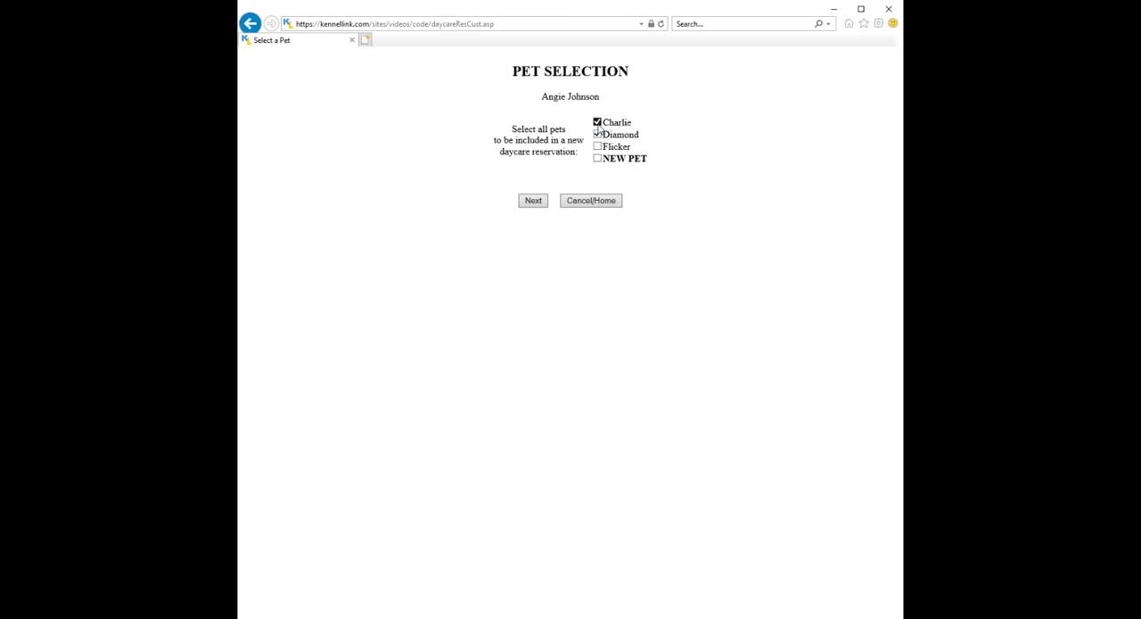
click(535, 202)
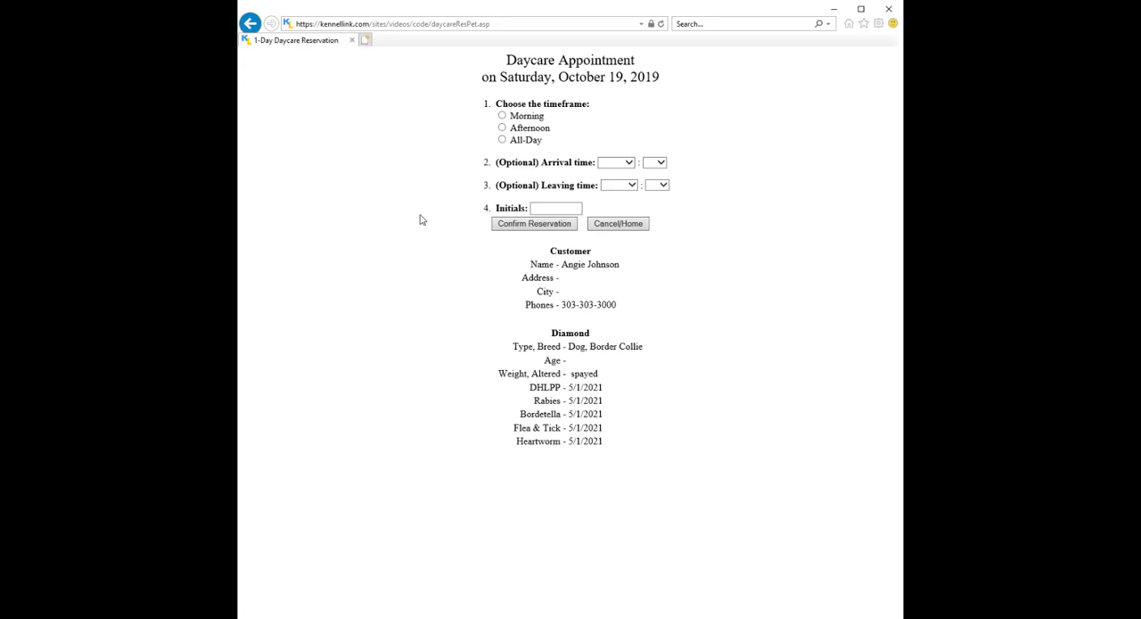
click(504, 129)
click(507, 224)
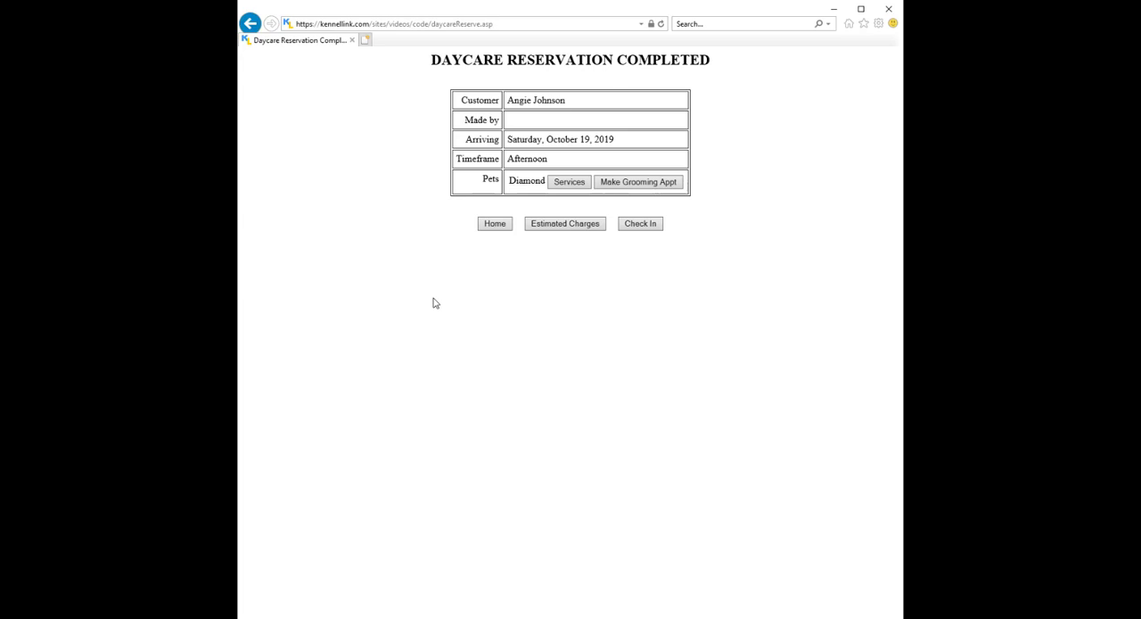
Add a Play Time service at Anytime to Diamond's daycare reservation and save it.
click(570, 182)
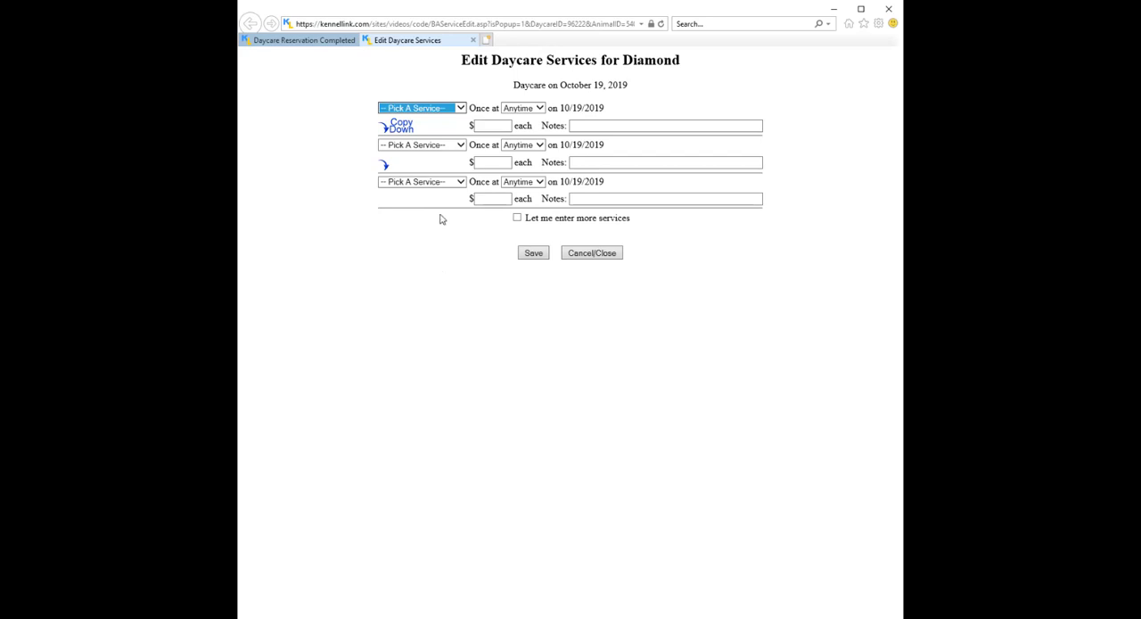
click(464, 110)
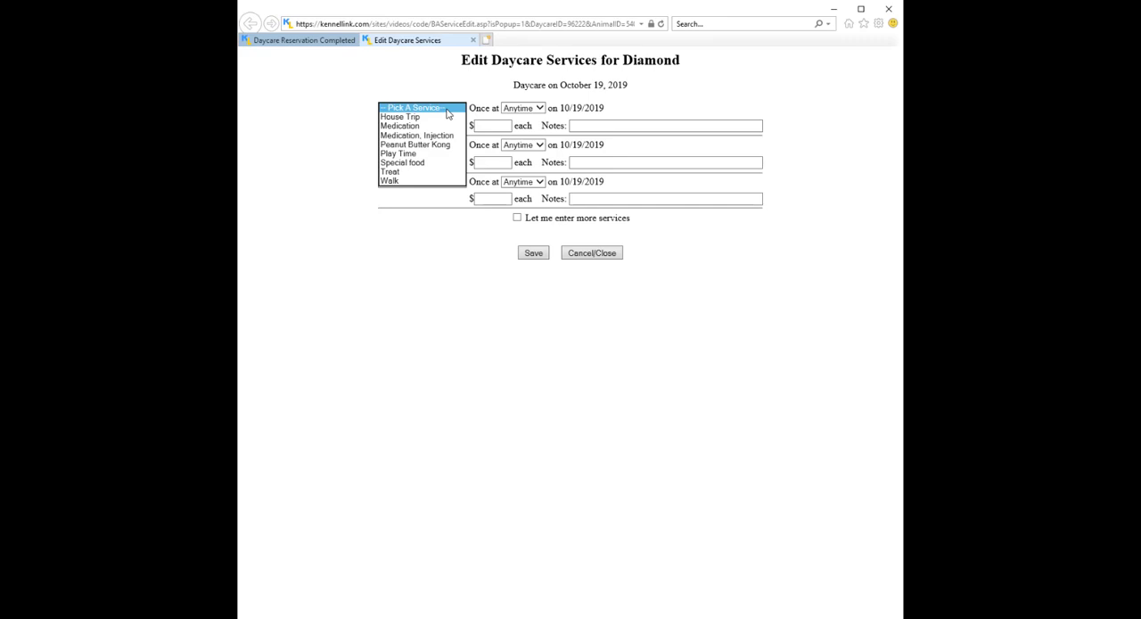
click(438, 158)
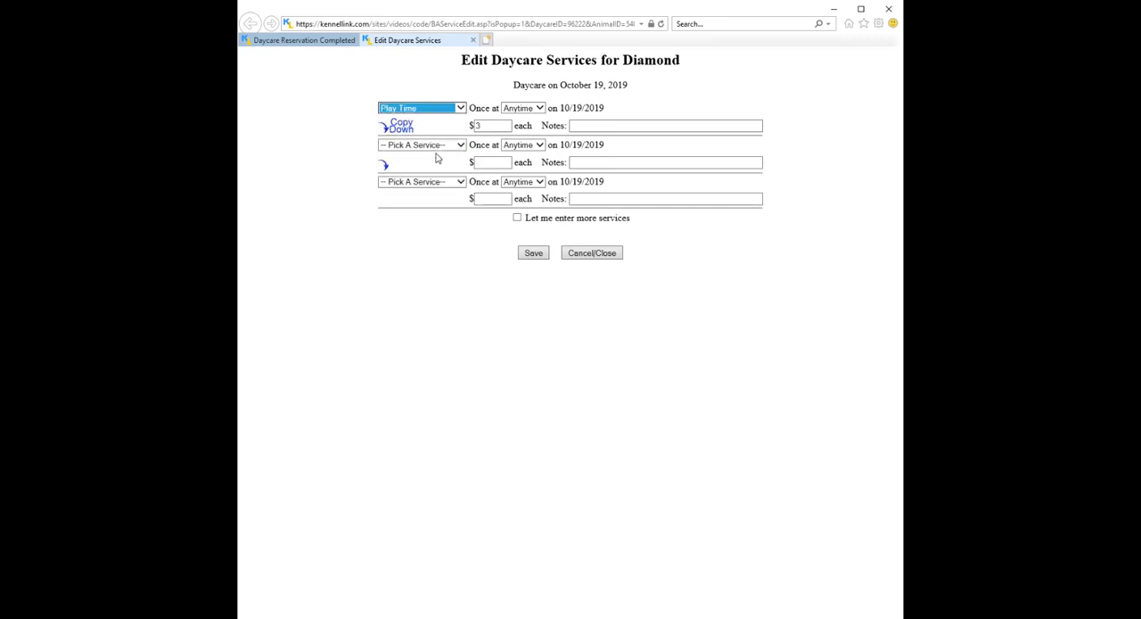
click(541, 110)
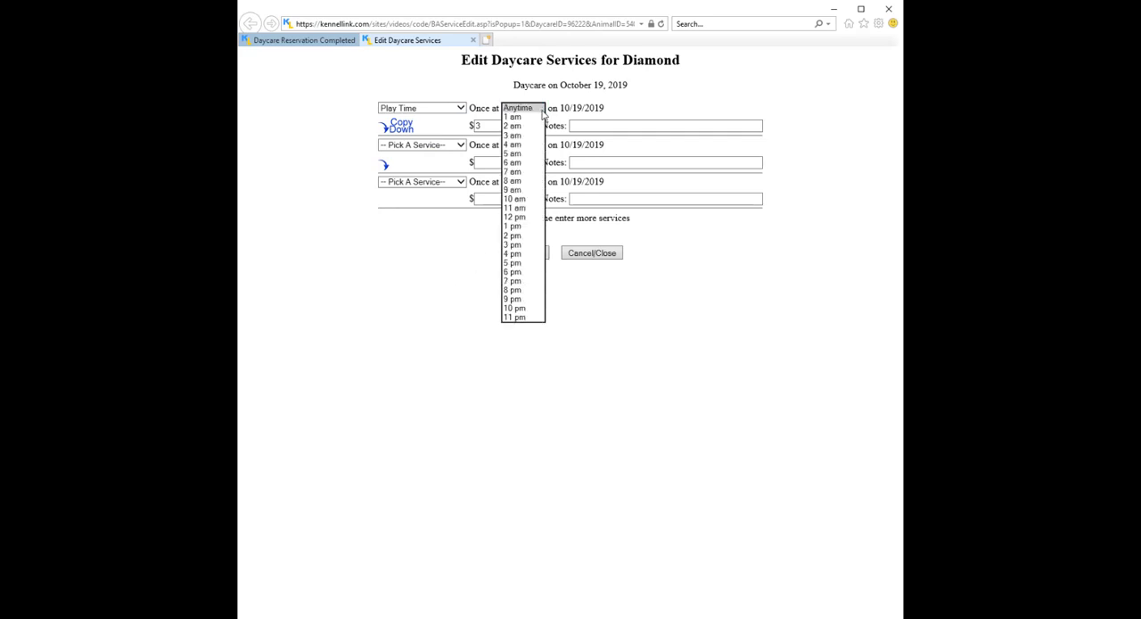
click(543, 116)
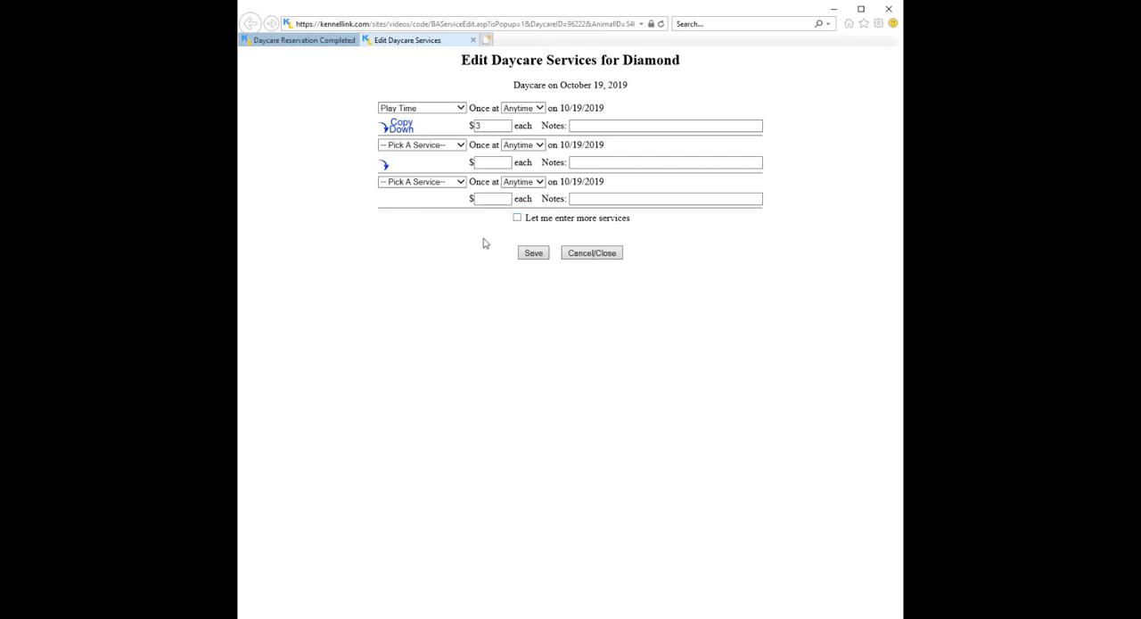
click(533, 253)
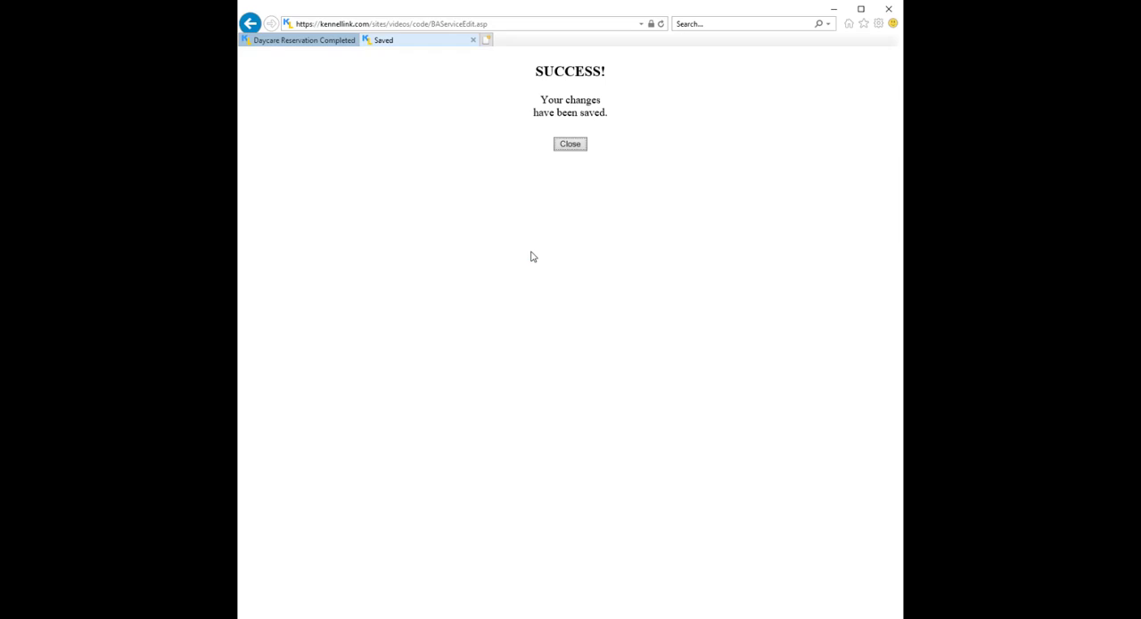
click(577, 144)
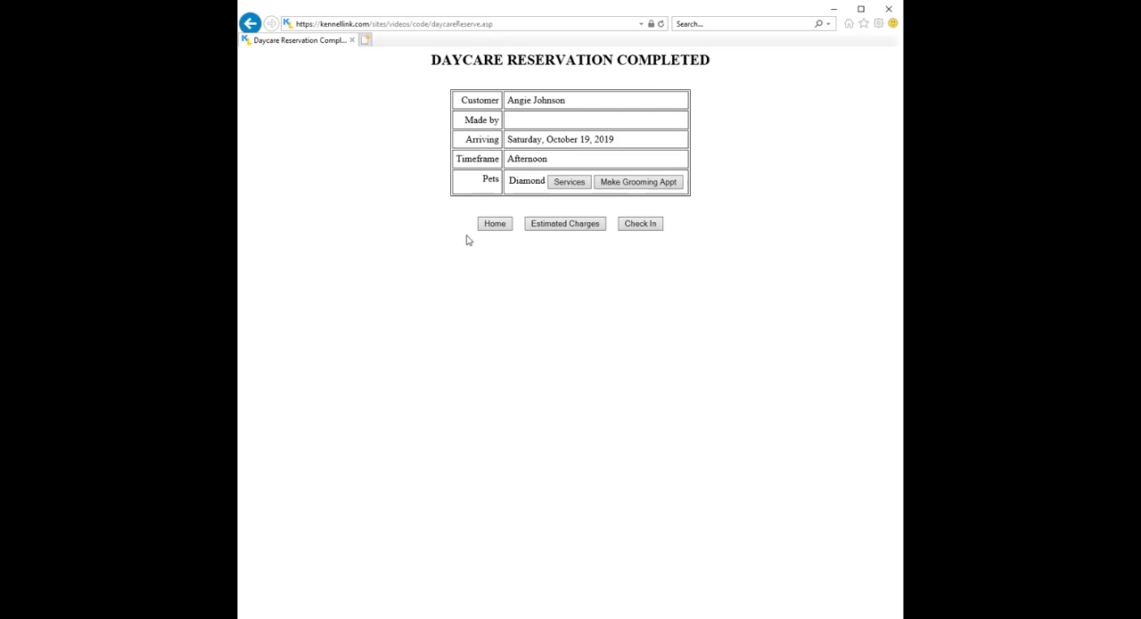
Check in Diamond from today's daycare reservations report, keeping the check-in form as filled.
click(496, 224)
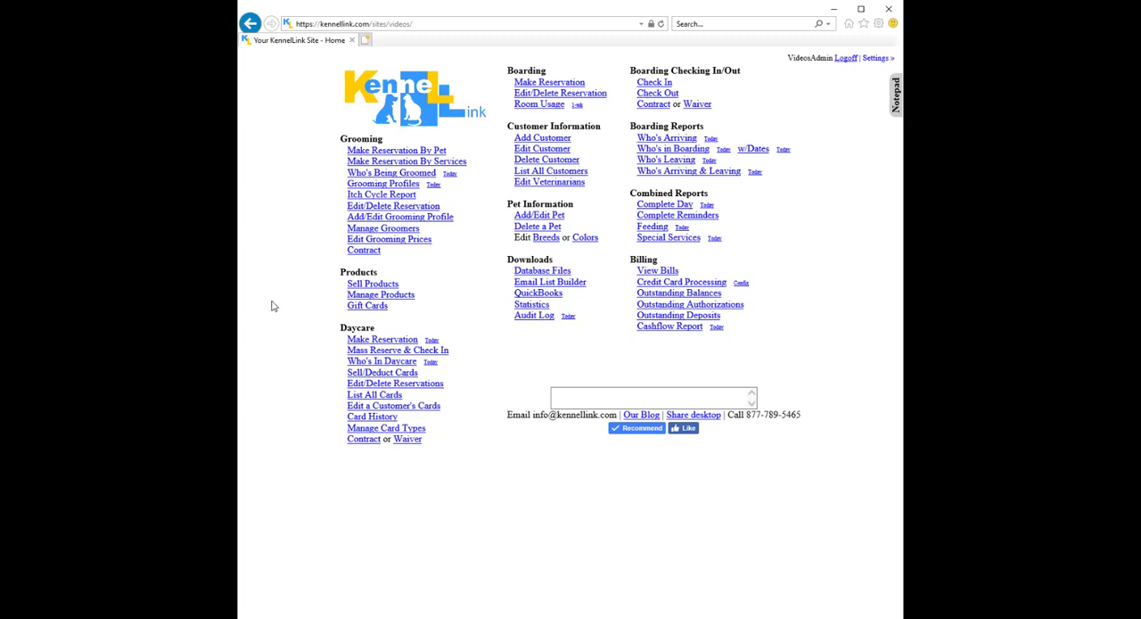
click(431, 365)
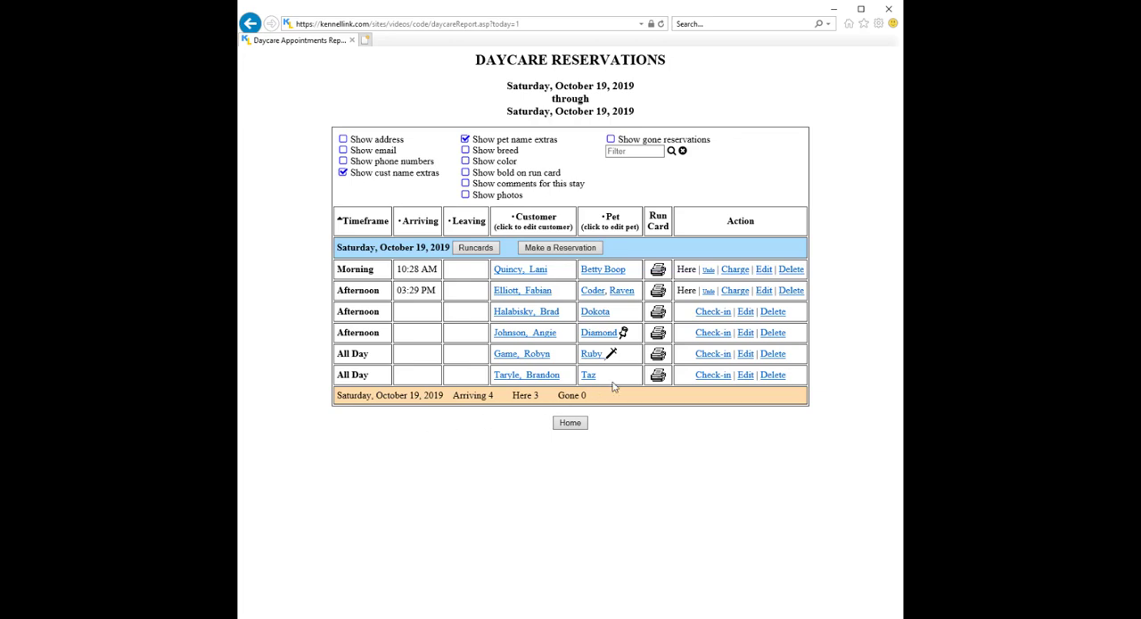
click(712, 339)
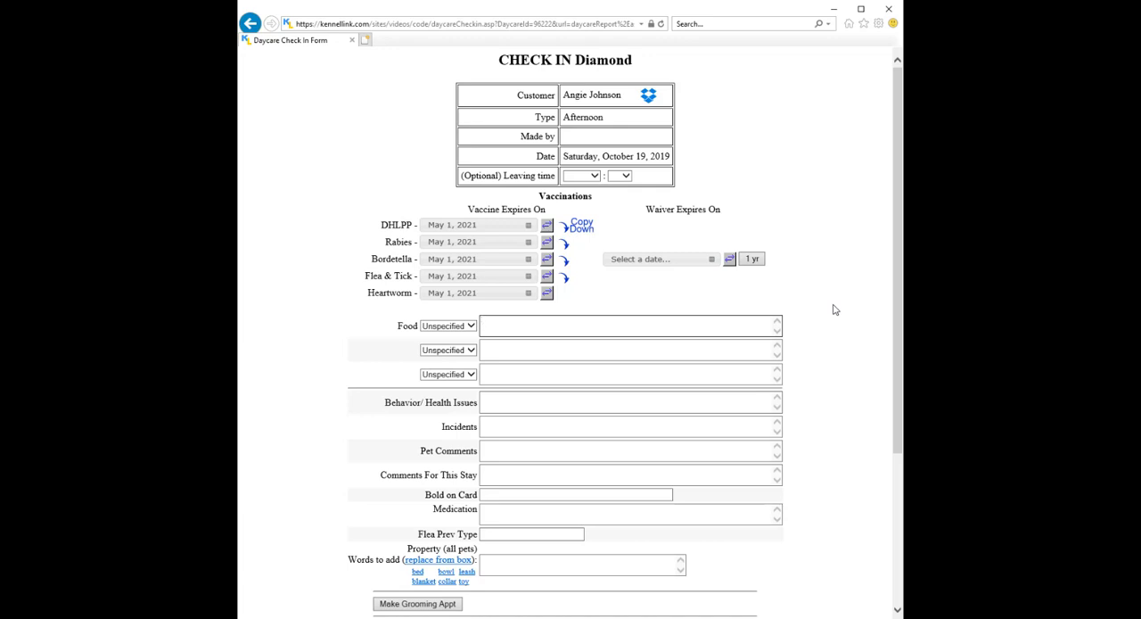
scroll(836, 310, down, 5)
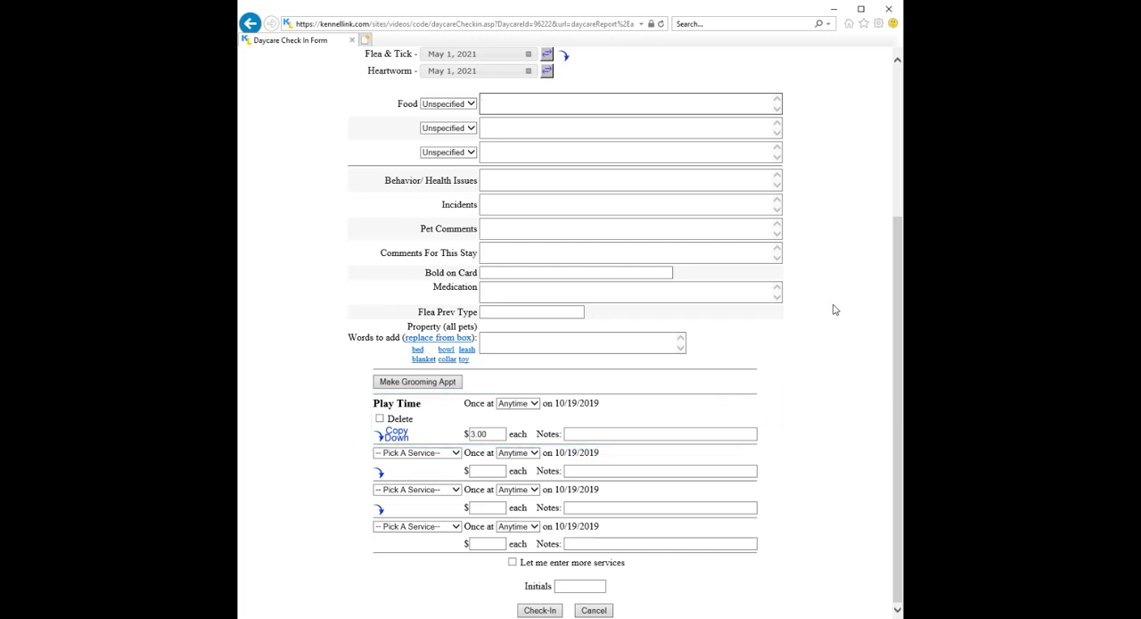
click(538, 610)
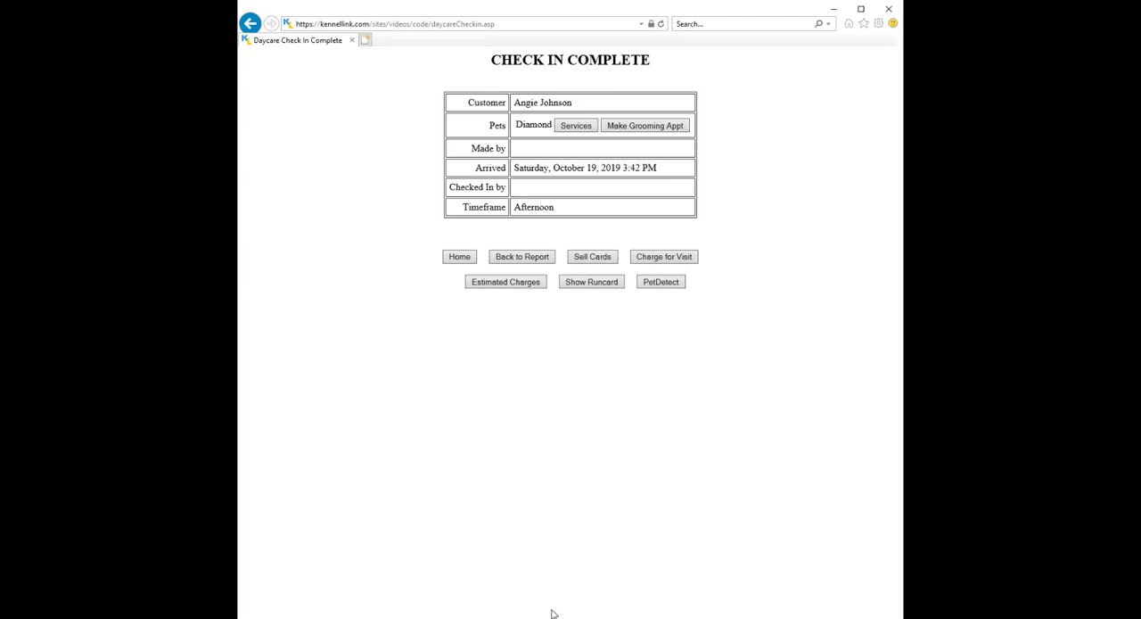
Charge Diamond's visit from today's daycare report by deducting 0.5 from the prepaid 5 Day Pass, and check the pet out.
click(460, 257)
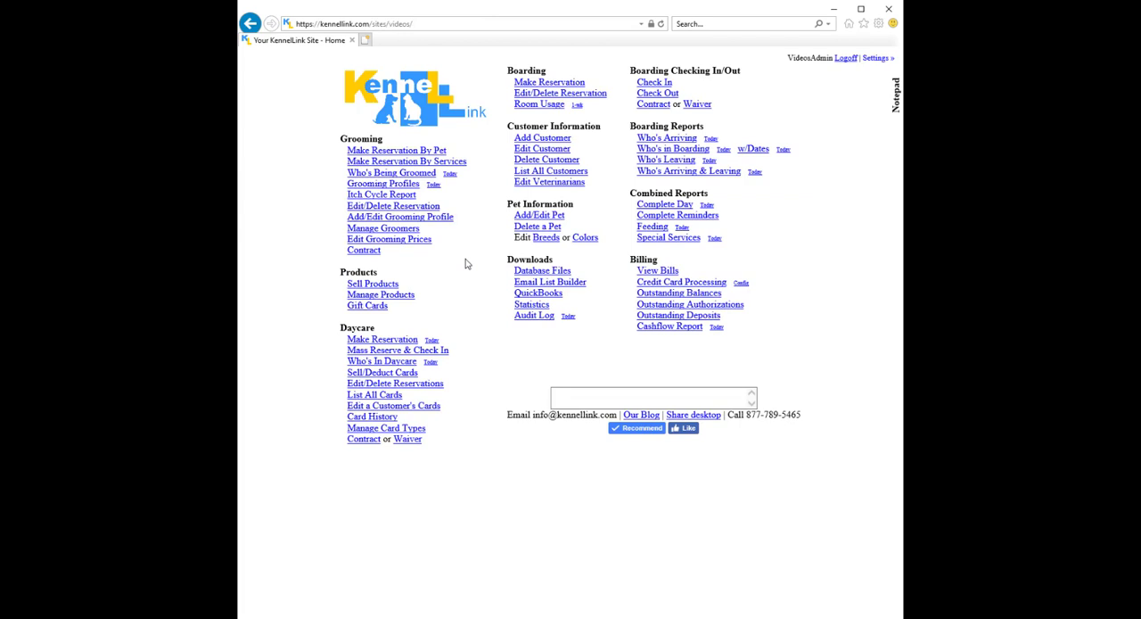
click(430, 364)
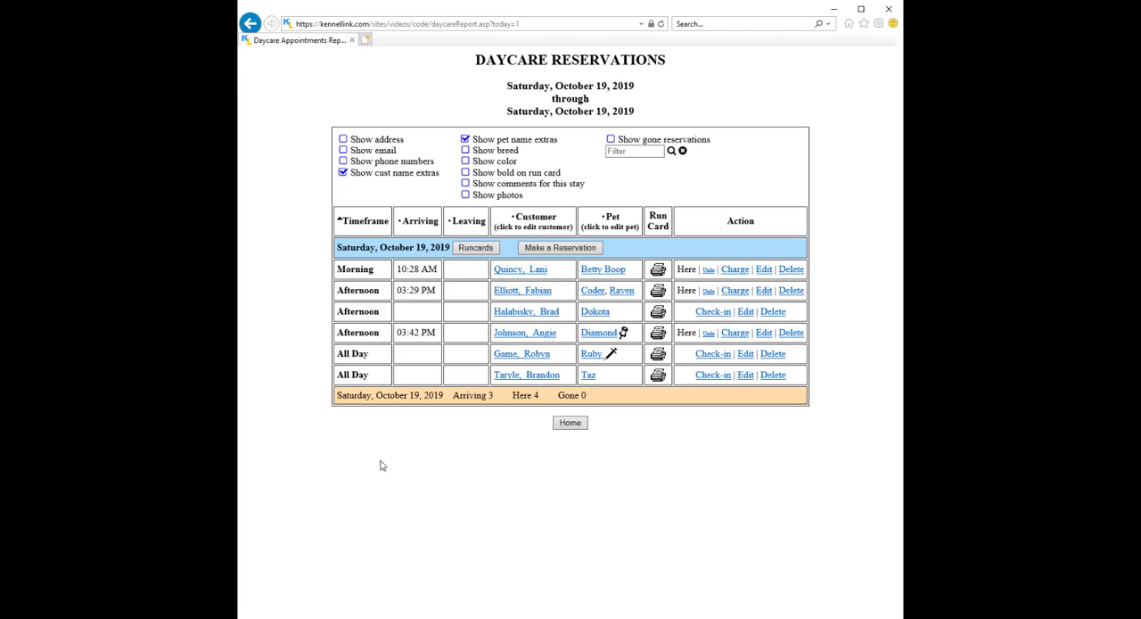
click(736, 333)
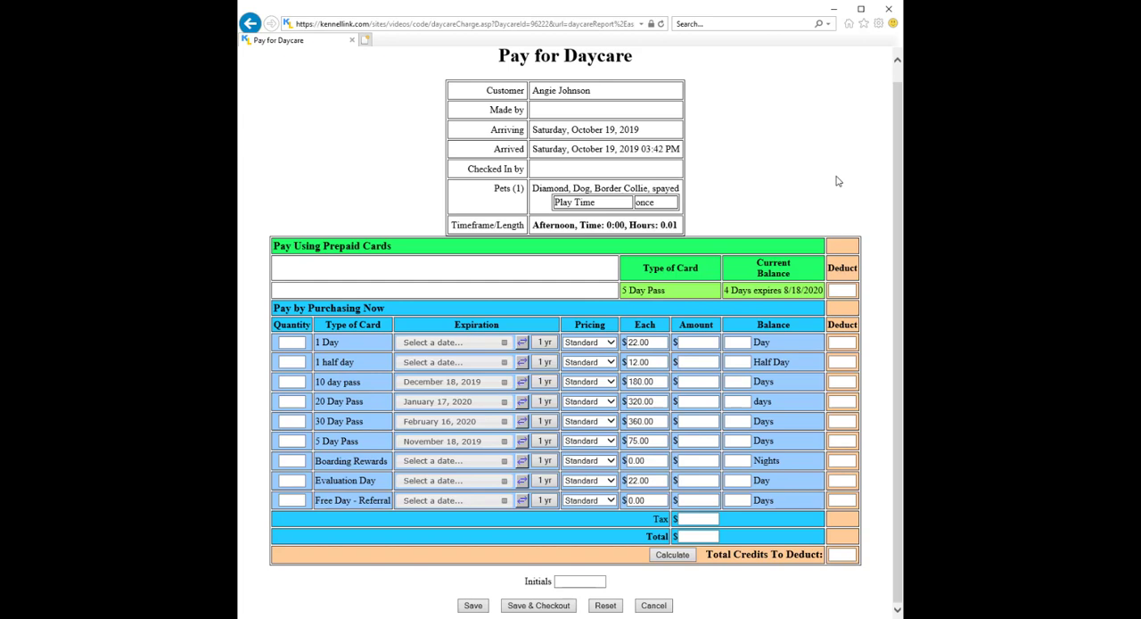
click(842, 292)
text(0.5)
click(559, 608)
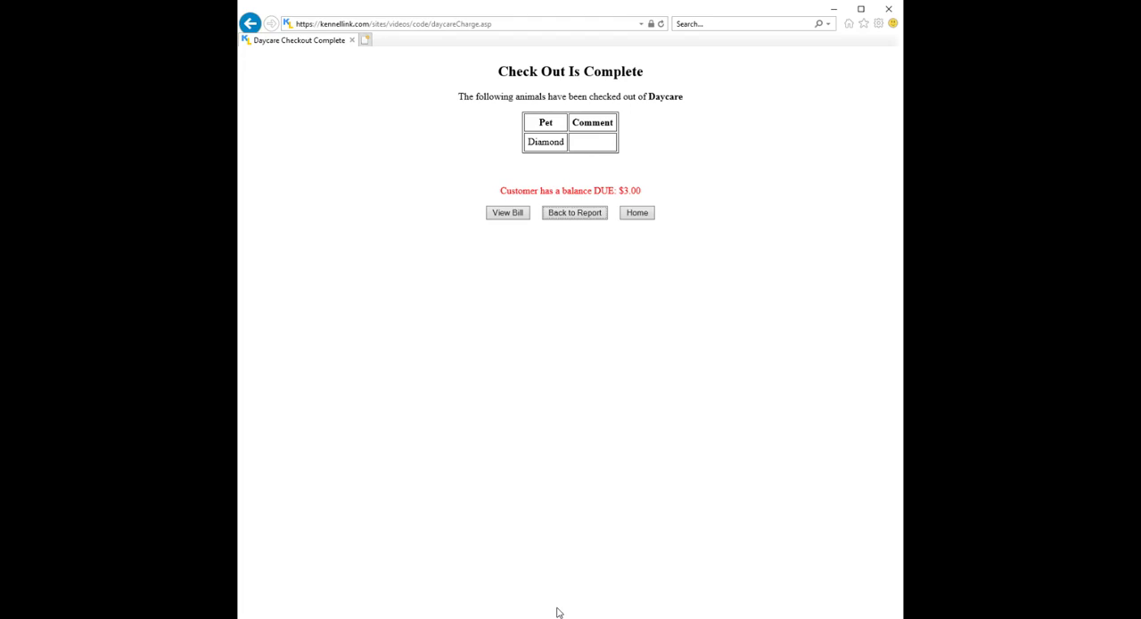
Start recurring daycare reservations for the pet Charlie, finding the same owner by the first letters of the last name.
click(651, 214)
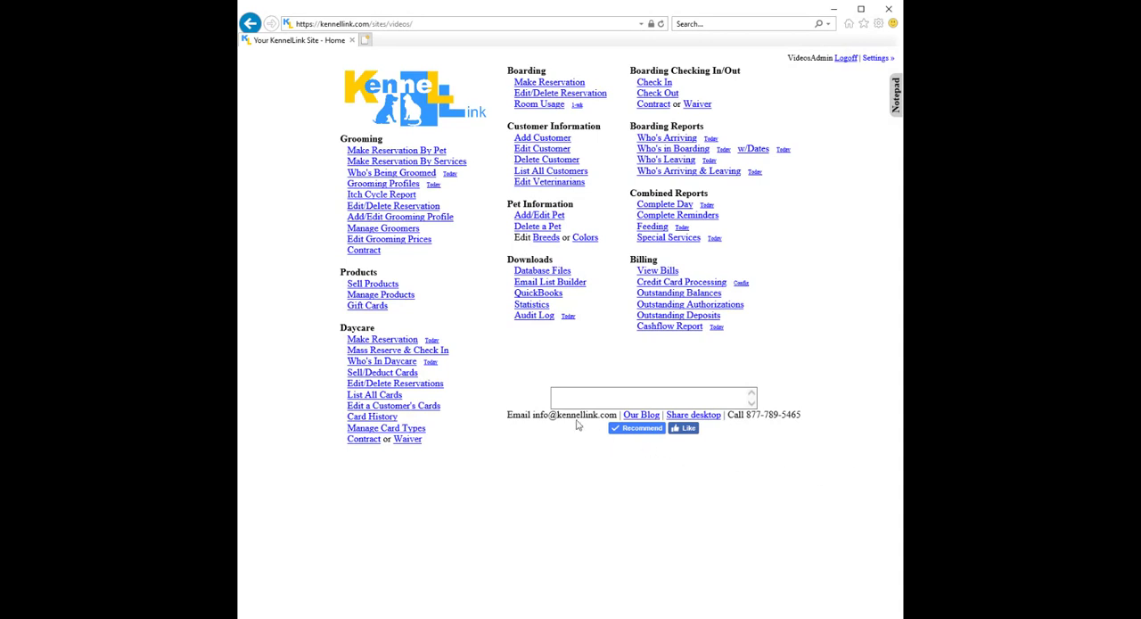
click(404, 341)
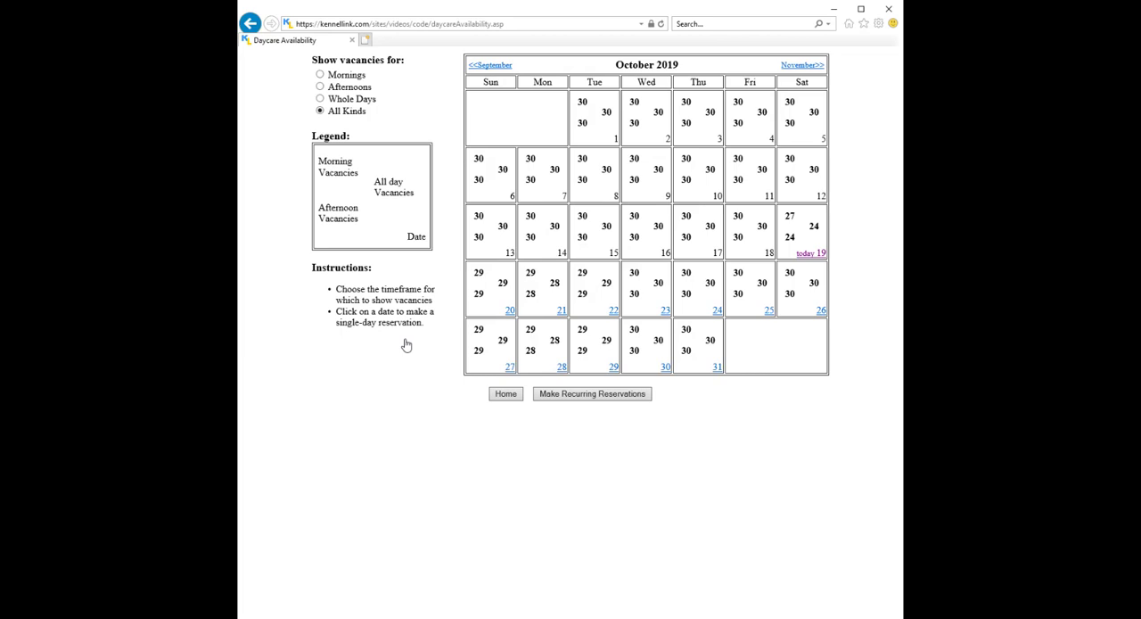
click(549, 398)
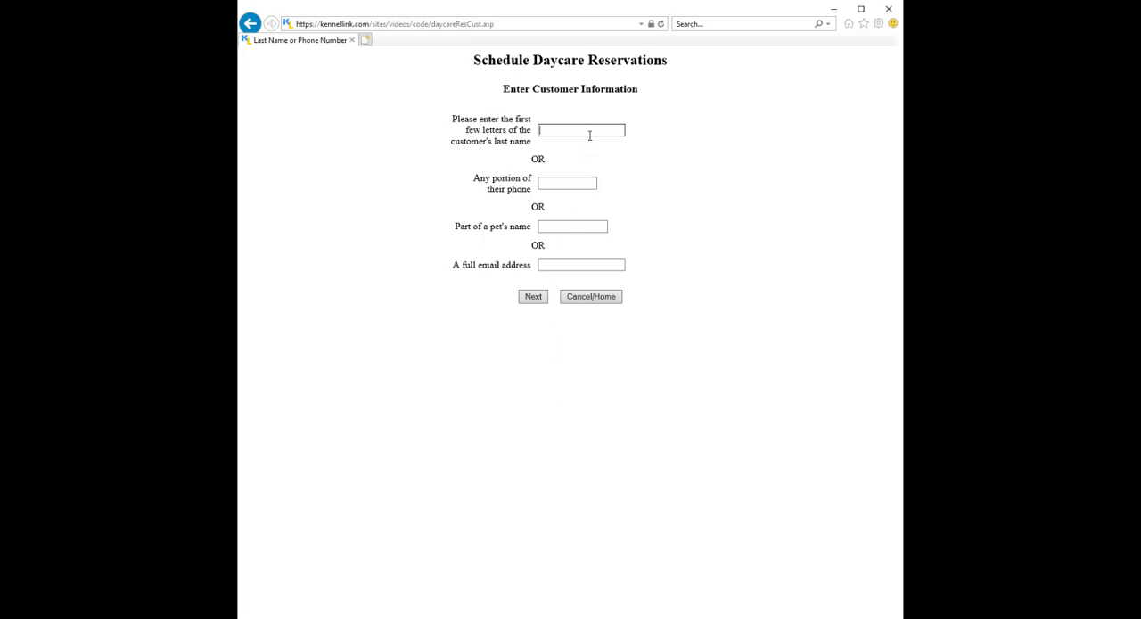
text(John)
click(531, 300)
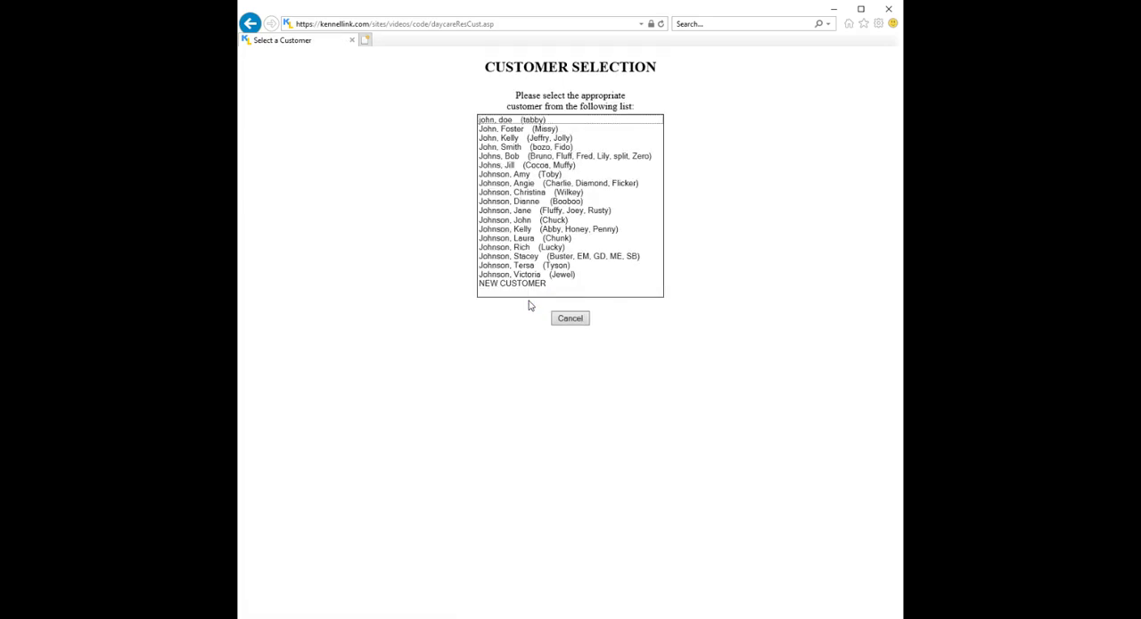
click(532, 183)
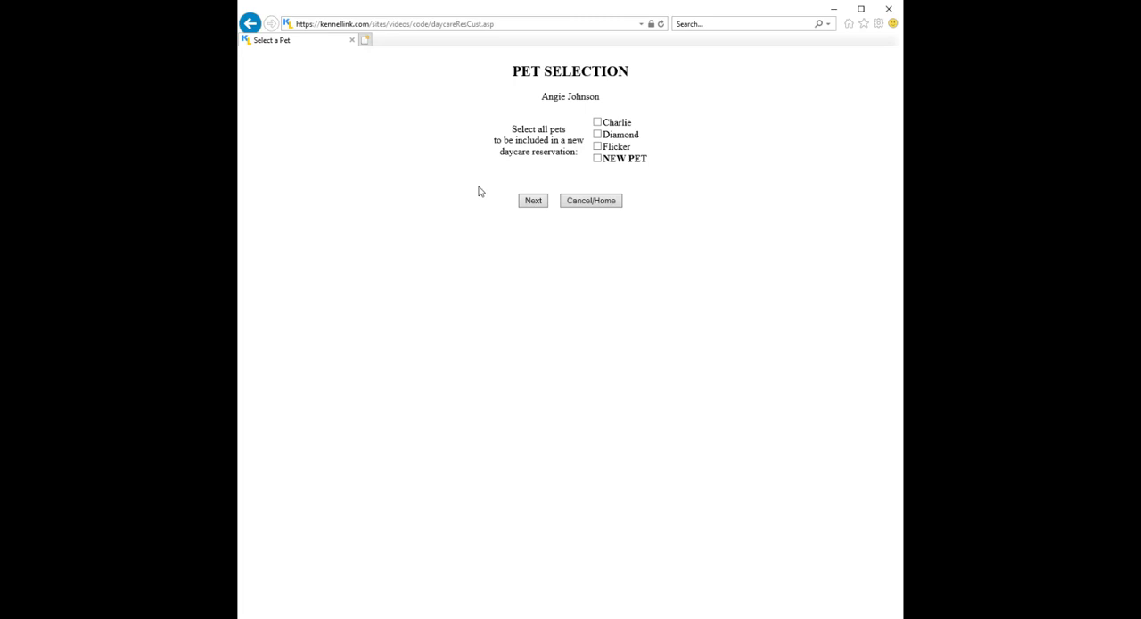
click(598, 123)
click(533, 201)
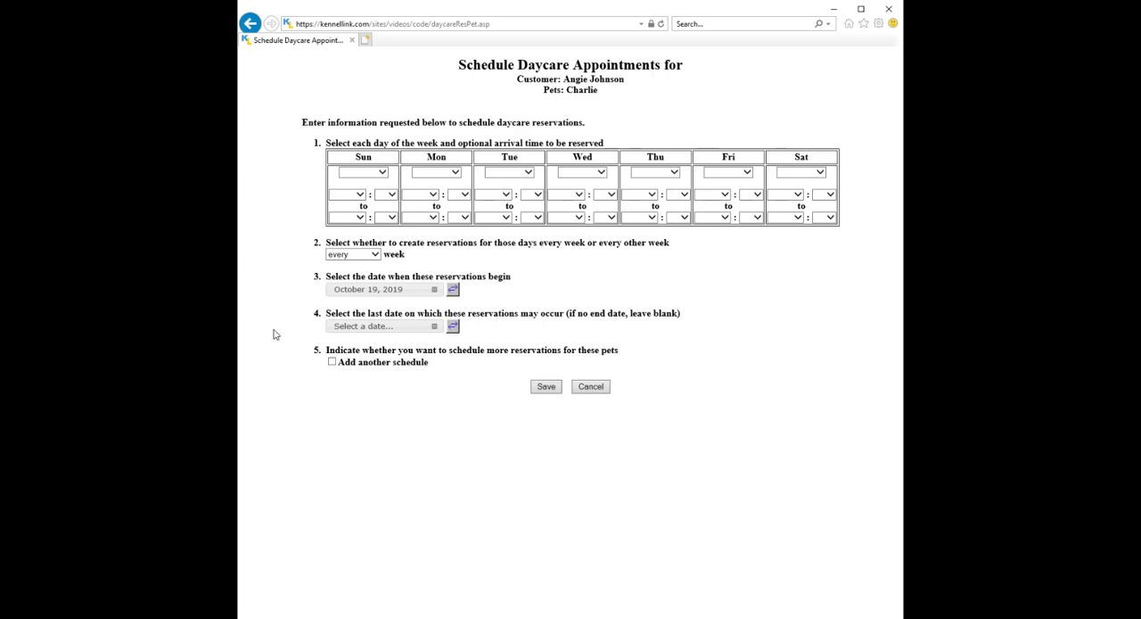
Schedule Charlie for Afternoon daycare on Monday and Tuesday of every week.
click(431, 172)
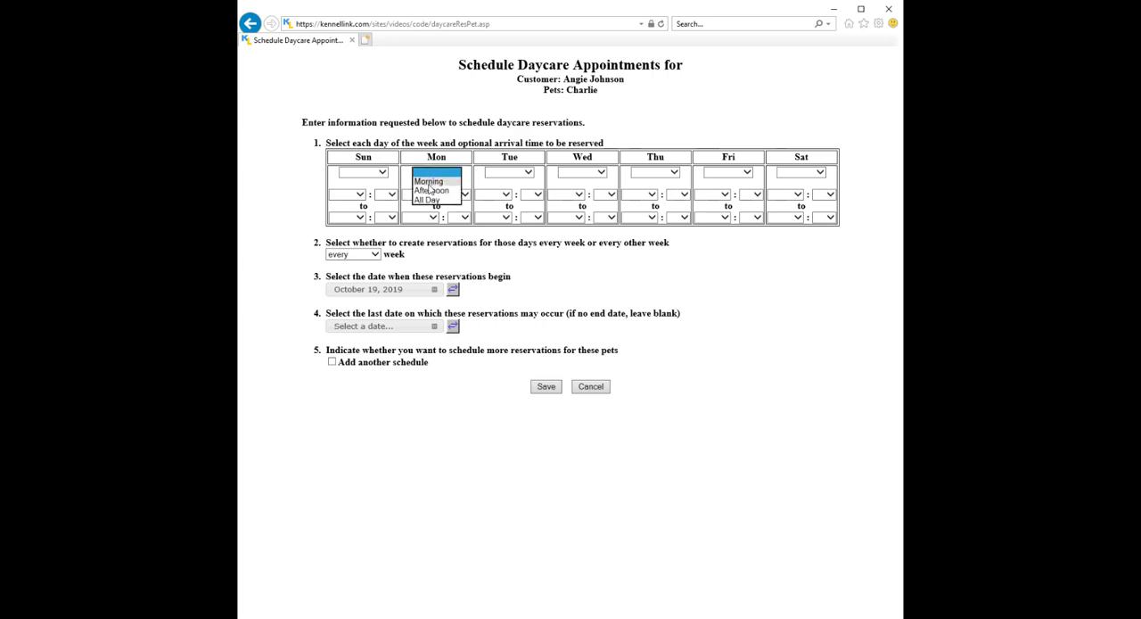
click(432, 190)
click(502, 173)
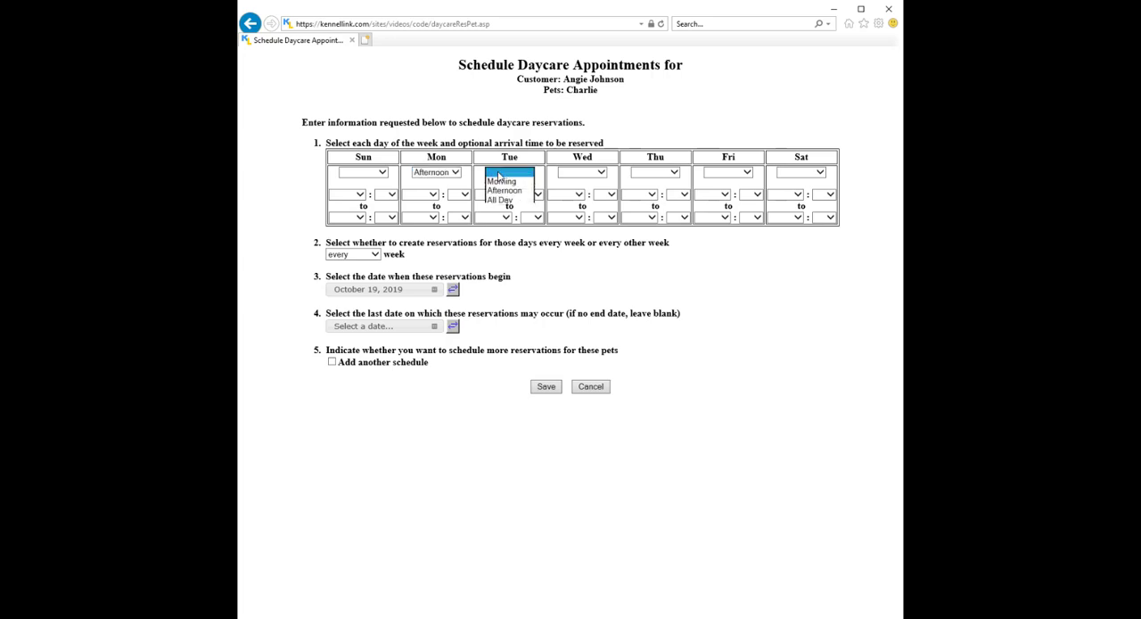
click(492, 191)
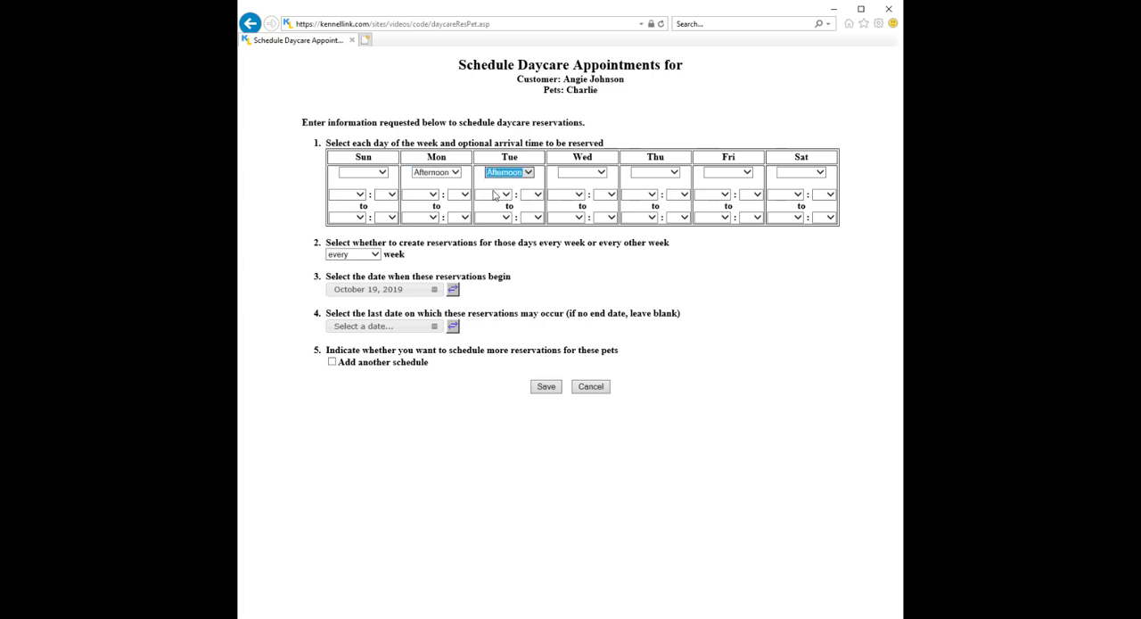
click(287, 280)
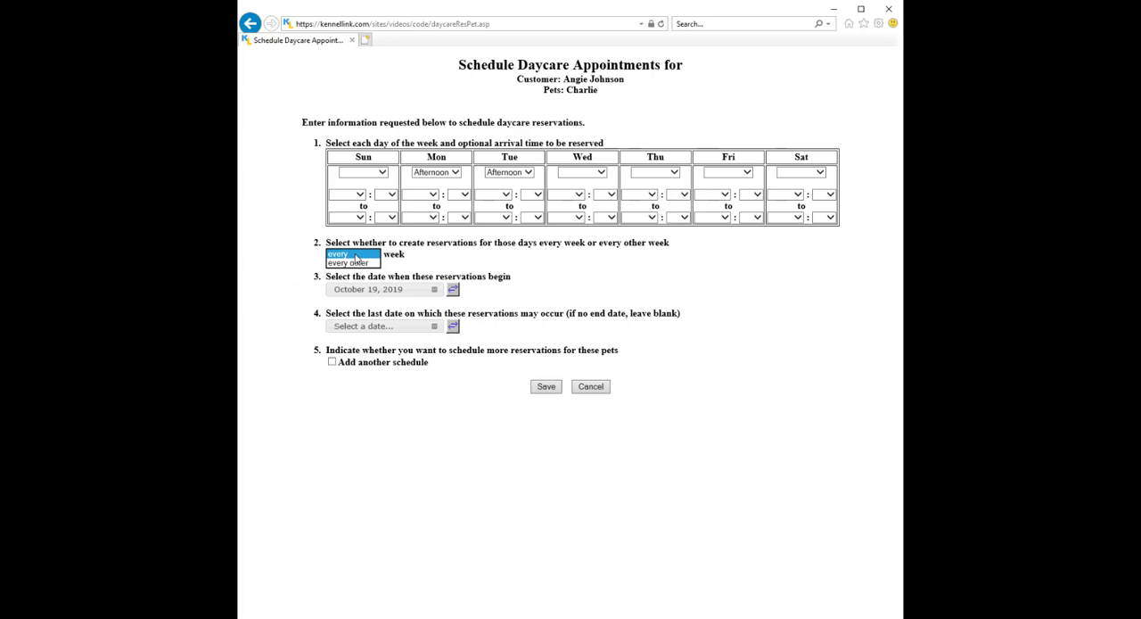
click(276, 264)
Set the recurring reservations to begin October 21, 2019 and end November 4, 2019, save the series and return to the home page.
click(400, 295)
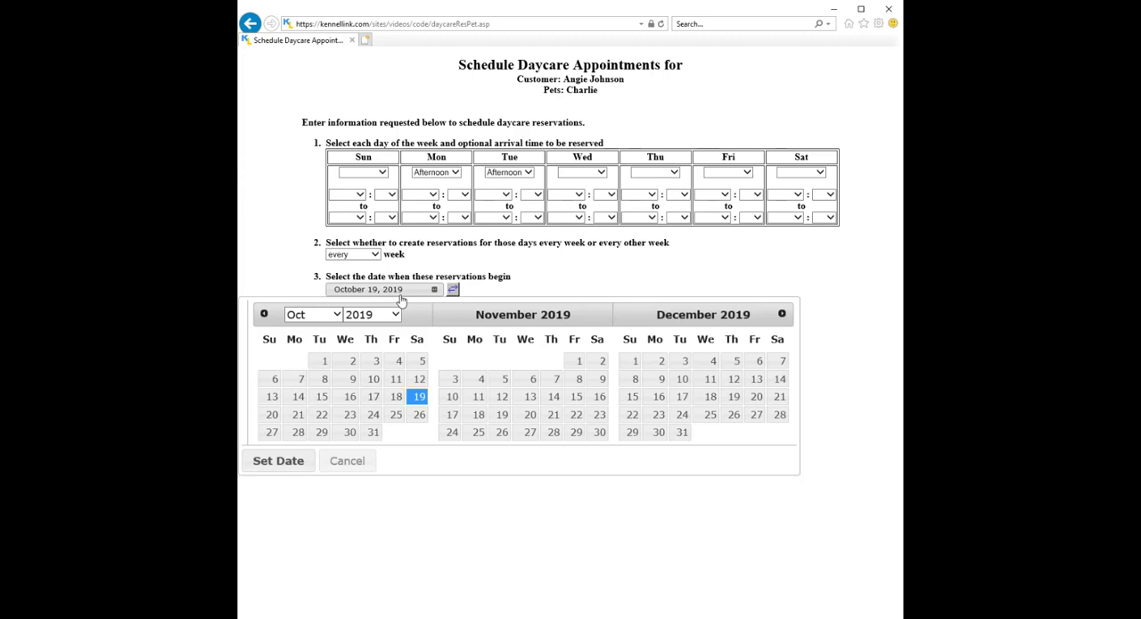
click(298, 414)
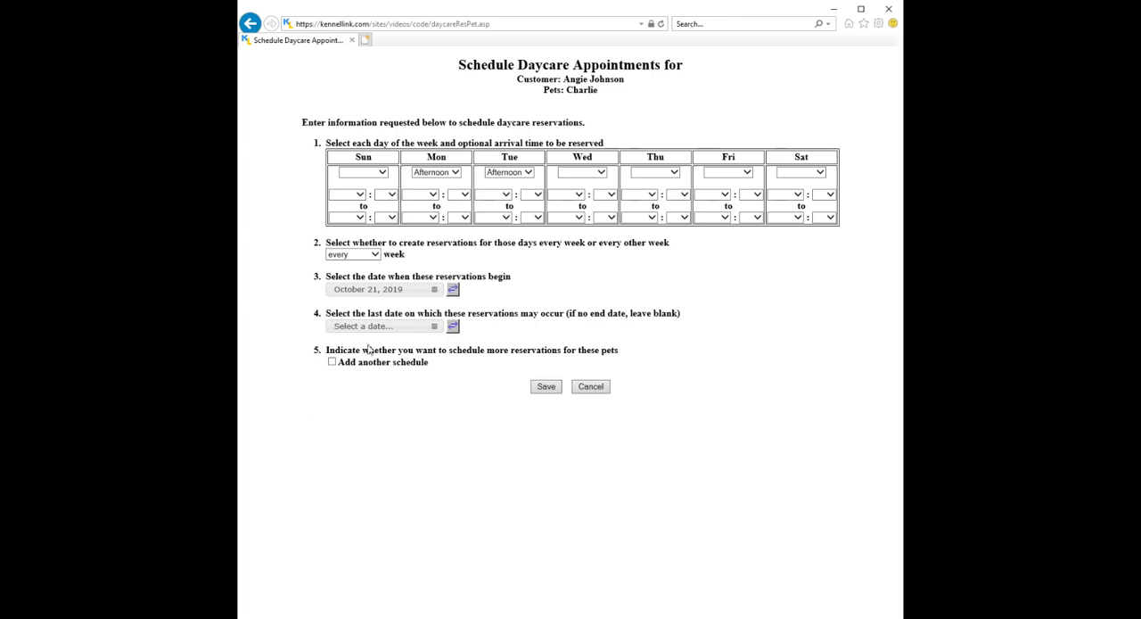
click(391, 327)
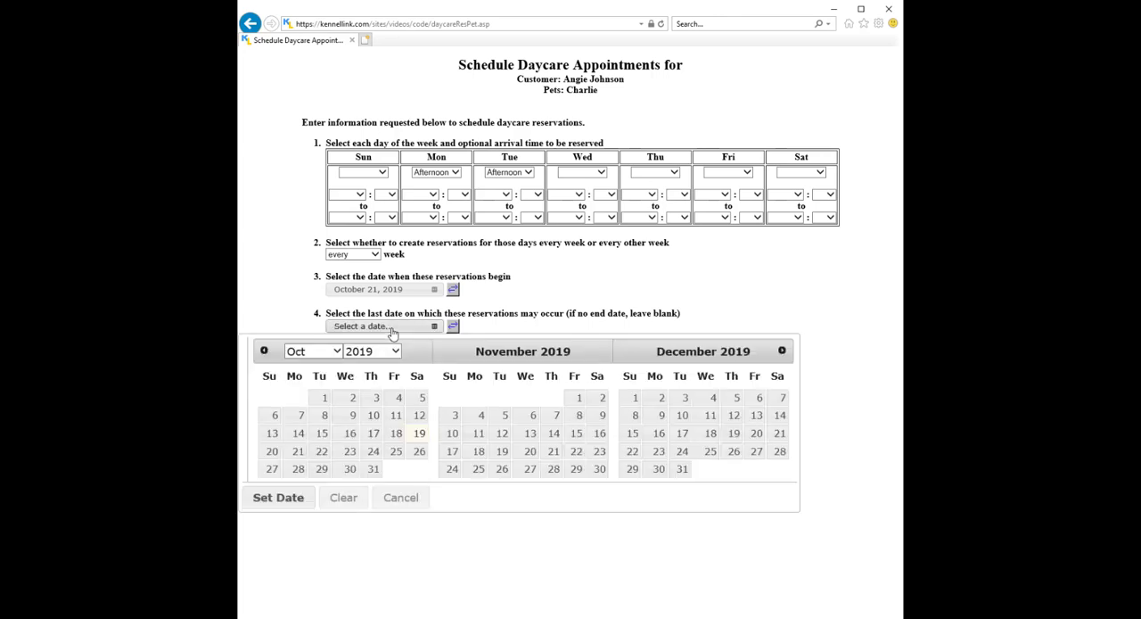
click(477, 416)
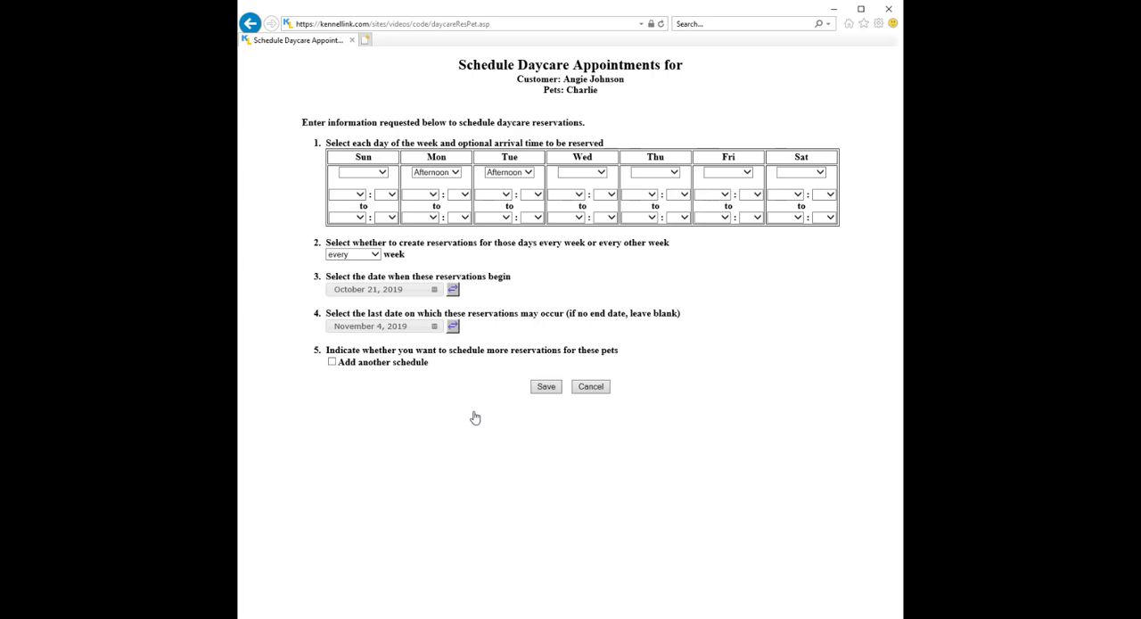
click(546, 389)
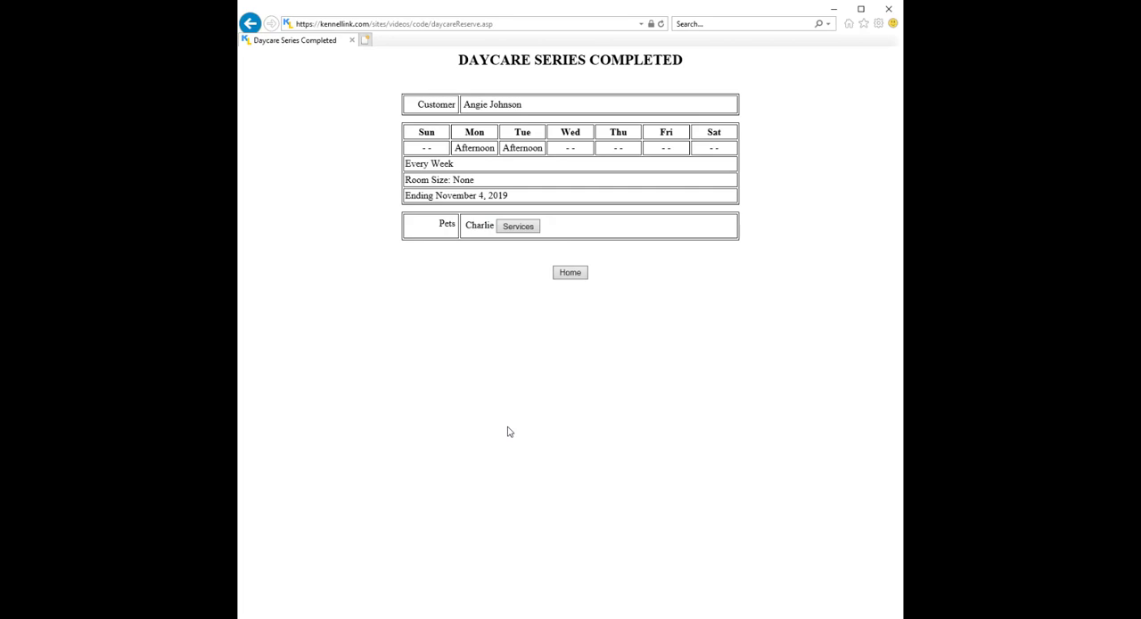
click(575, 275)
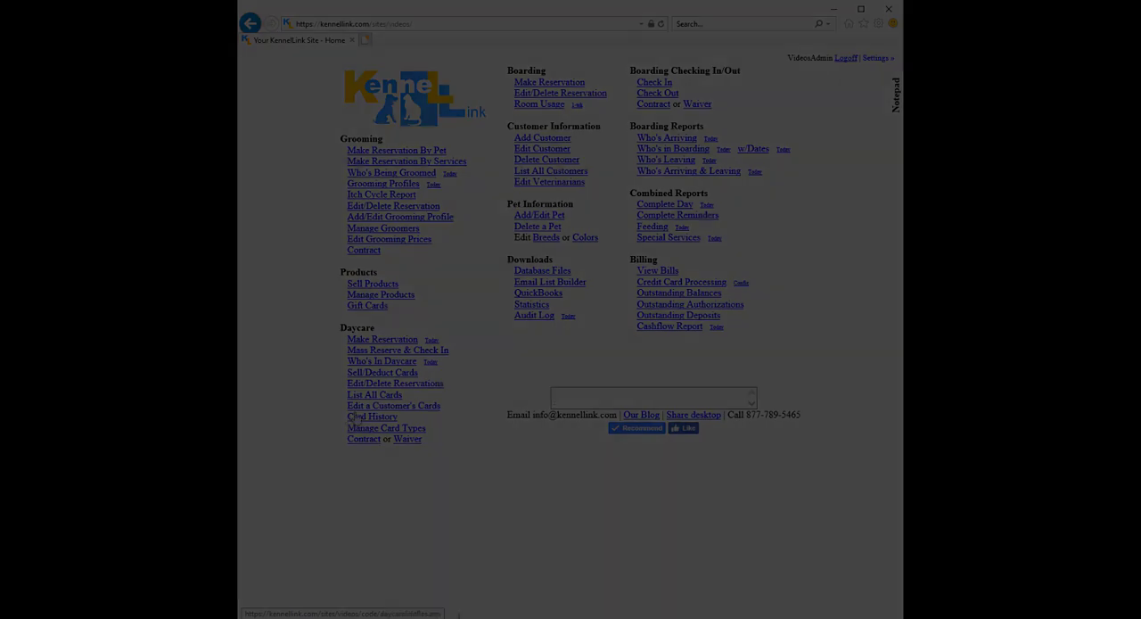